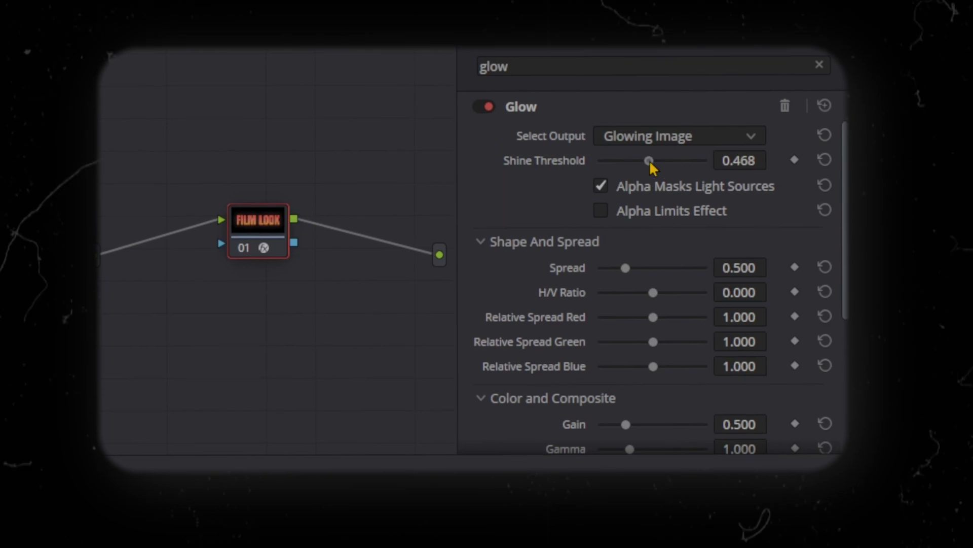
Step: Apply the Film Grain effect to node 01 and choose the 35mm film grain preset
left_click_drag(619, 151, 262, 226)
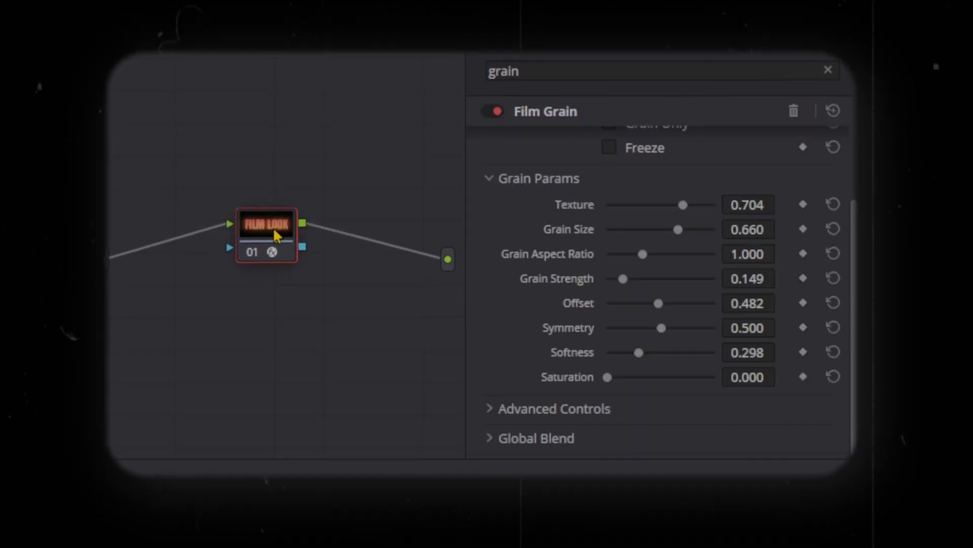
scroll(677, 208, "up", 3)
left_click(679, 137)
scroll(659, 317, "down", 3)
left_click(622, 284)
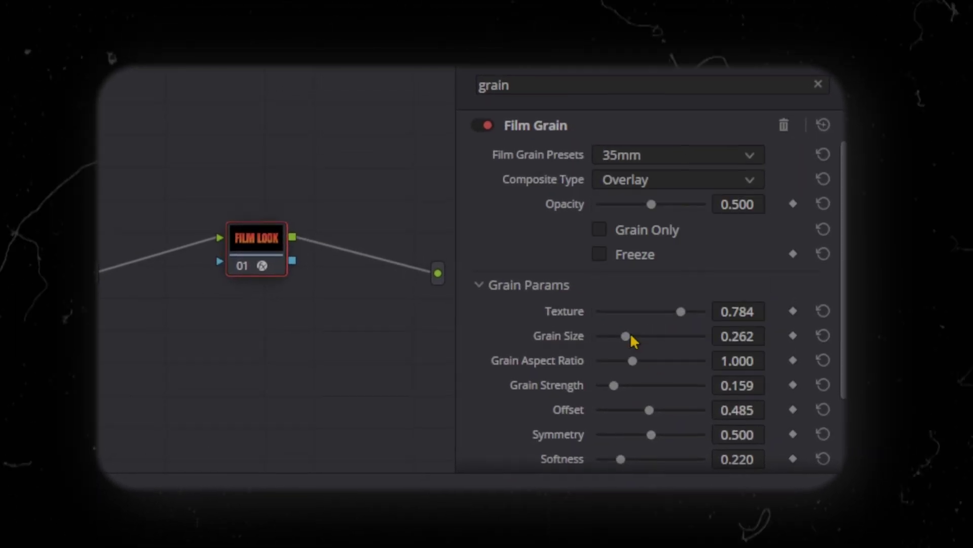
left_click_drag(654, 443, 668, 430)
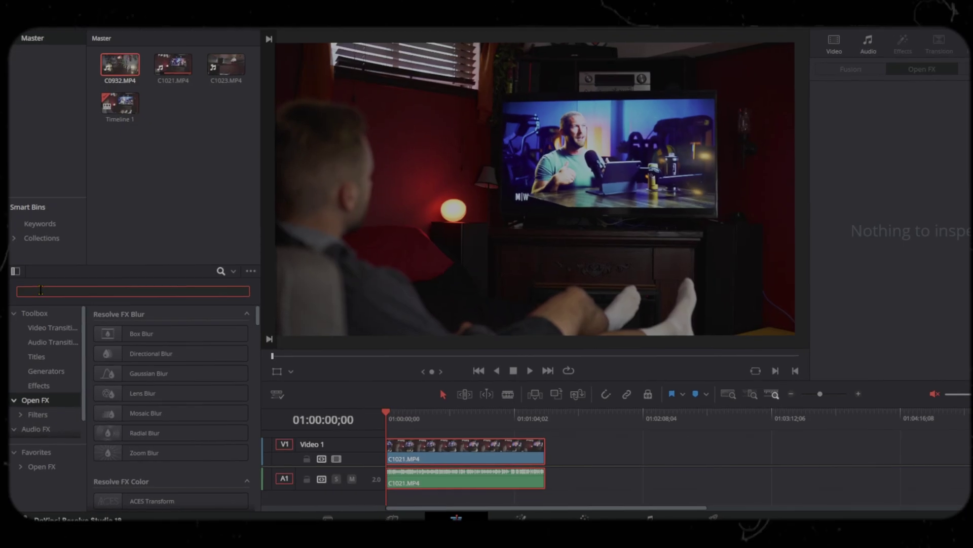
Step: Search the effects for "film look creator" and apply Film Look Creator to the C1021.MP4 clip on Video 1
type("film look creato")
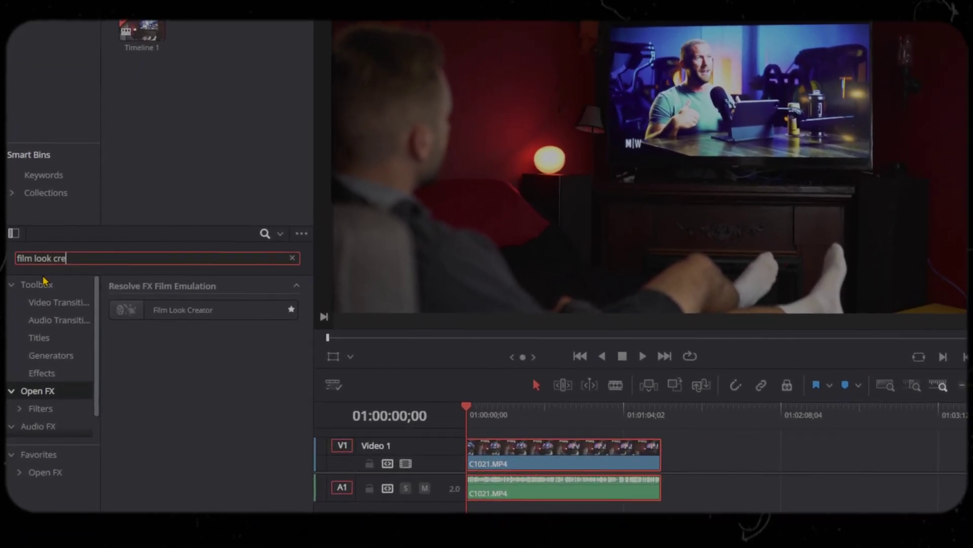
type("r")
left_click_drag(167, 311, 412, 390)
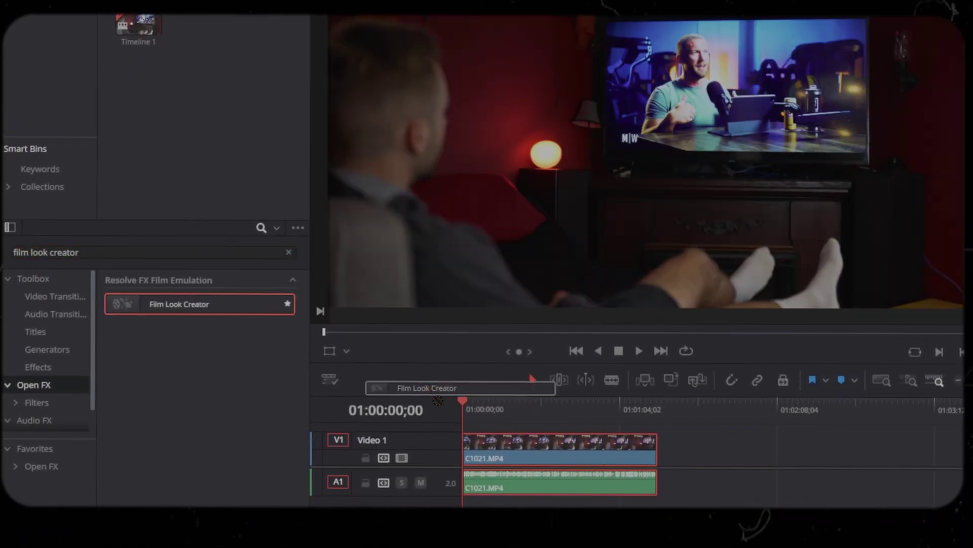
left_click_drag(519, 445, 521, 445)
Step: Choose another preset for Film Look Creator and disable its grain
left_click(882, 116)
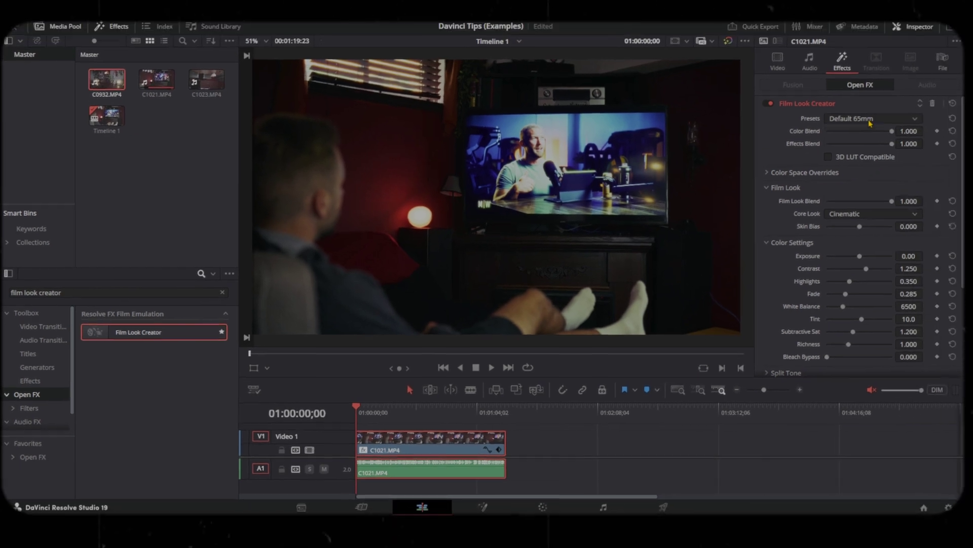
left_click(862, 155)
scroll(857, 304, "down", 5)
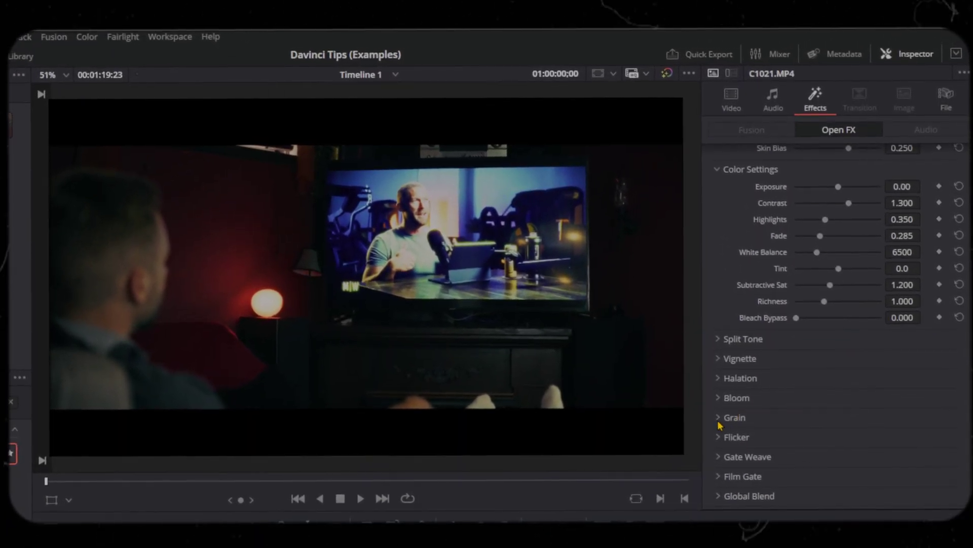
left_click(720, 420)
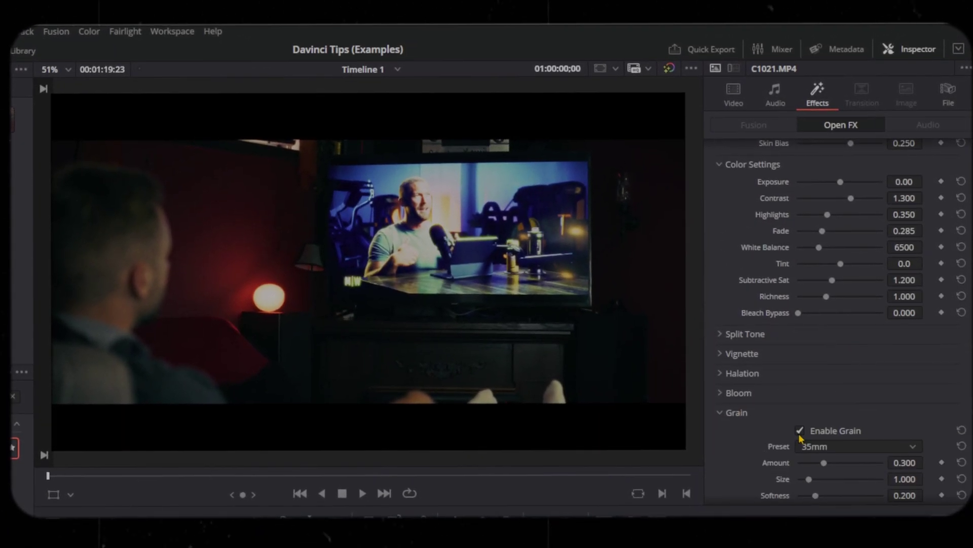
left_click(797, 436)
Step: Play back the clip and toggle the Film Look Creator effect to compare the look
scroll(800, 430, "up", 5)
key("space")
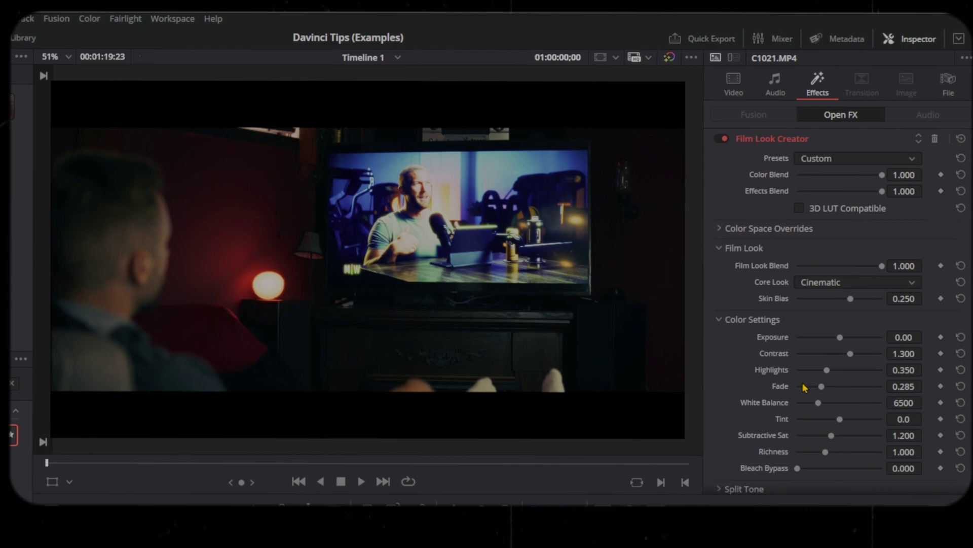
left_click(721, 139)
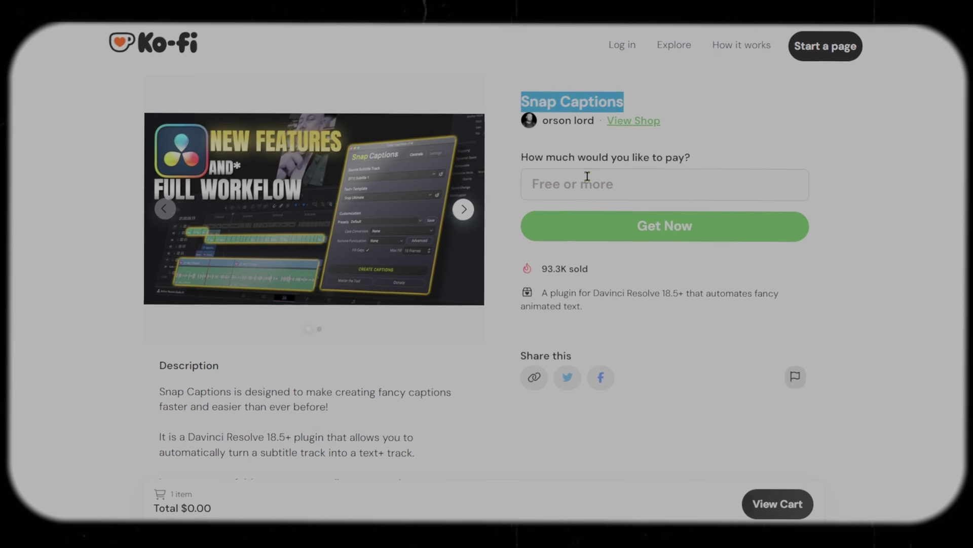
Step: Switch to the Ko-fi page for Snap Captions and activate its payment amount field
left_click(588, 184)
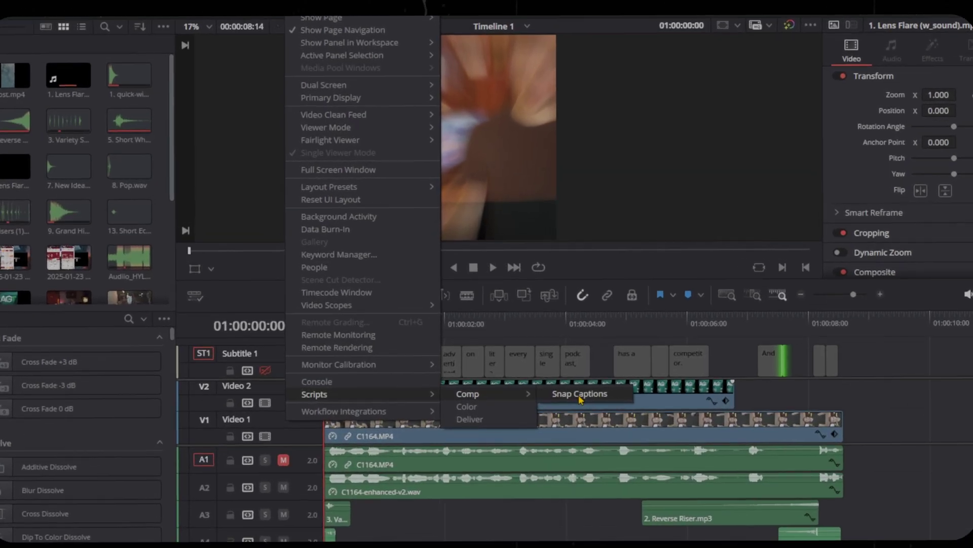
Step: Run the Snap Captions script and create captions from Subtitle 1 using a Text+ template and adjusted customization options
left_click(581, 399)
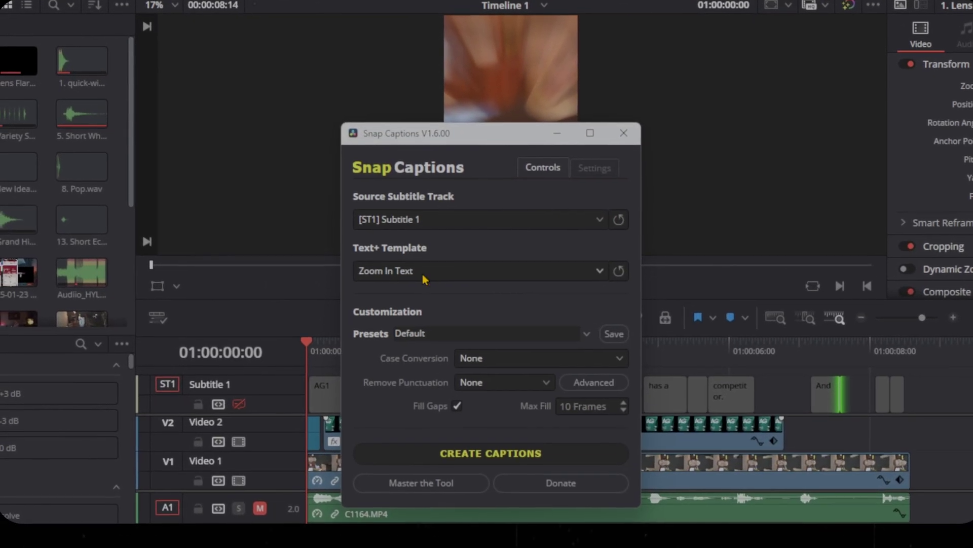
left_click(400, 310)
left_click(487, 352)
left_click(424, 375)
left_click(613, 407)
left_click(494, 462)
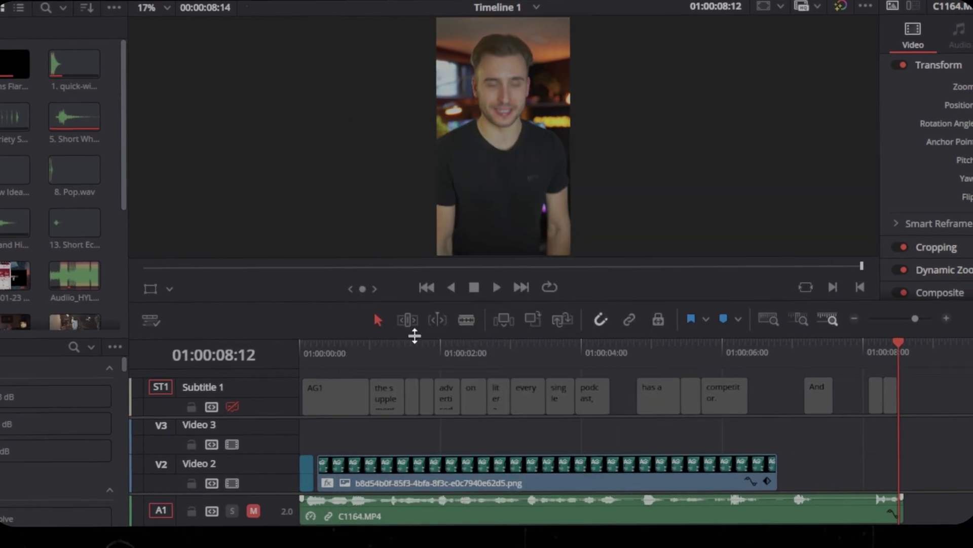
Step: Play back the timeline to review the animated captions
key("space")
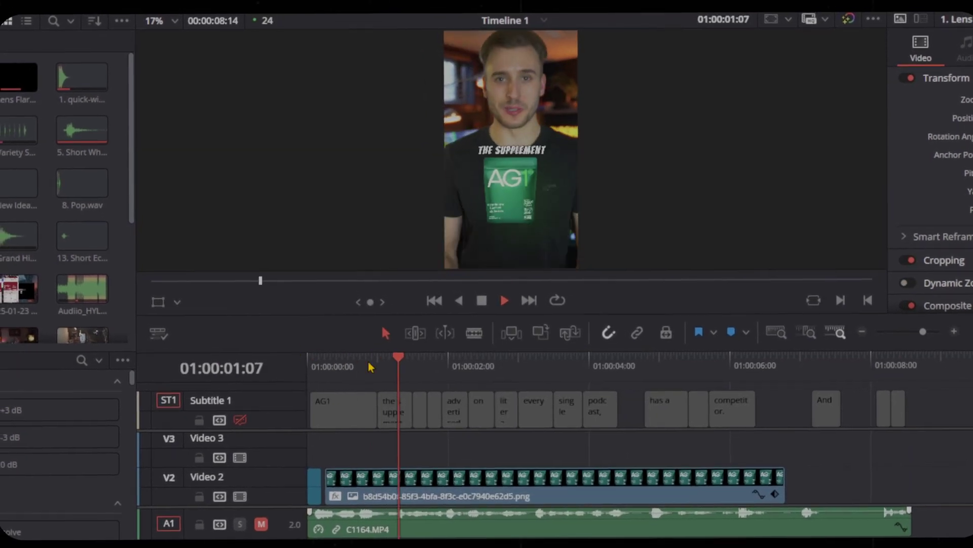
left_click_drag(515, 353, 513, 545)
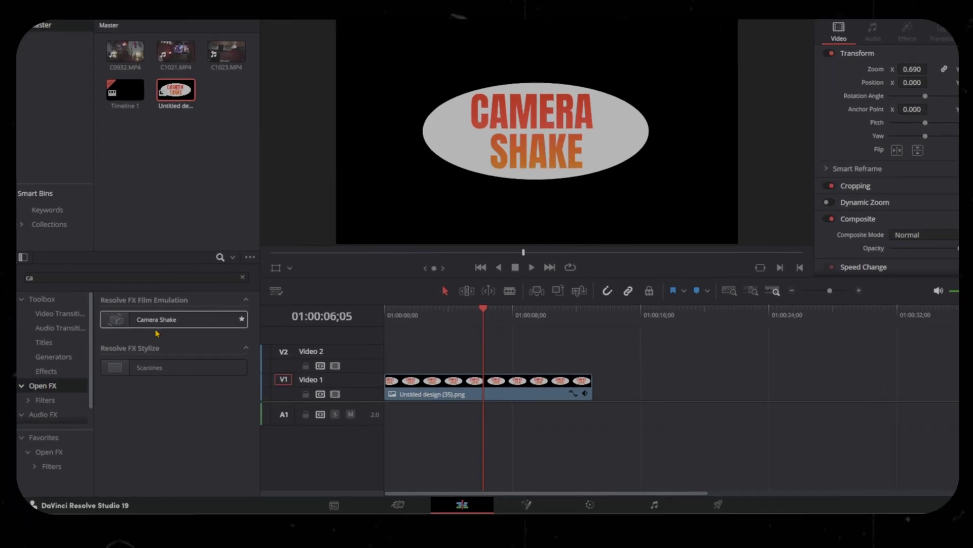
Step: Apply the Camera Shake effect to the Untitled design (35).png clip, then play it back to review the shake
left_click_drag(152, 317, 540, 375)
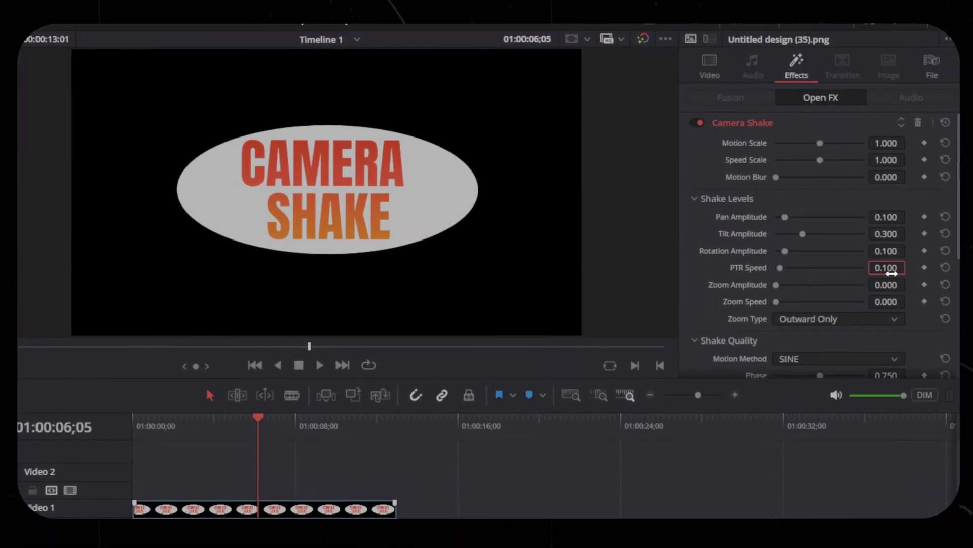
scroll(770, 249, "down", 5)
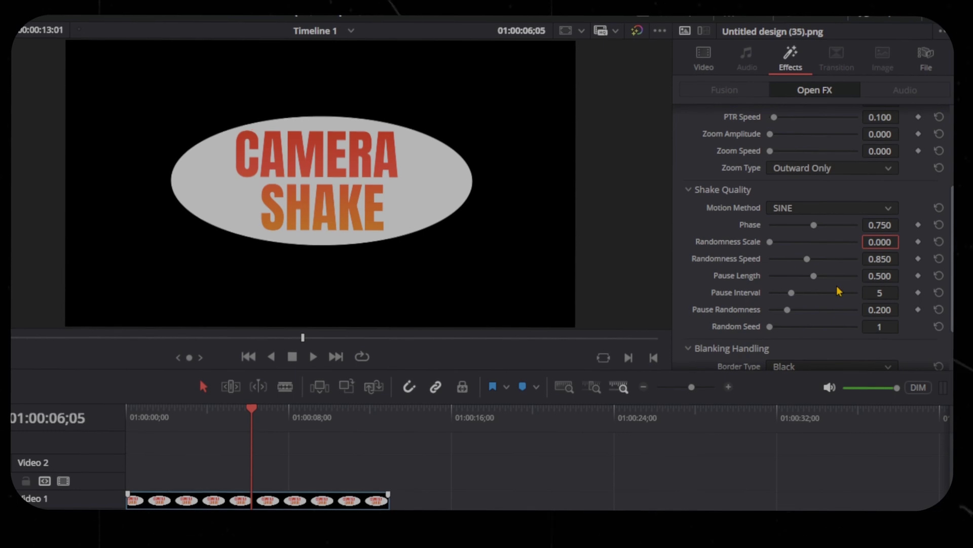
key("space")
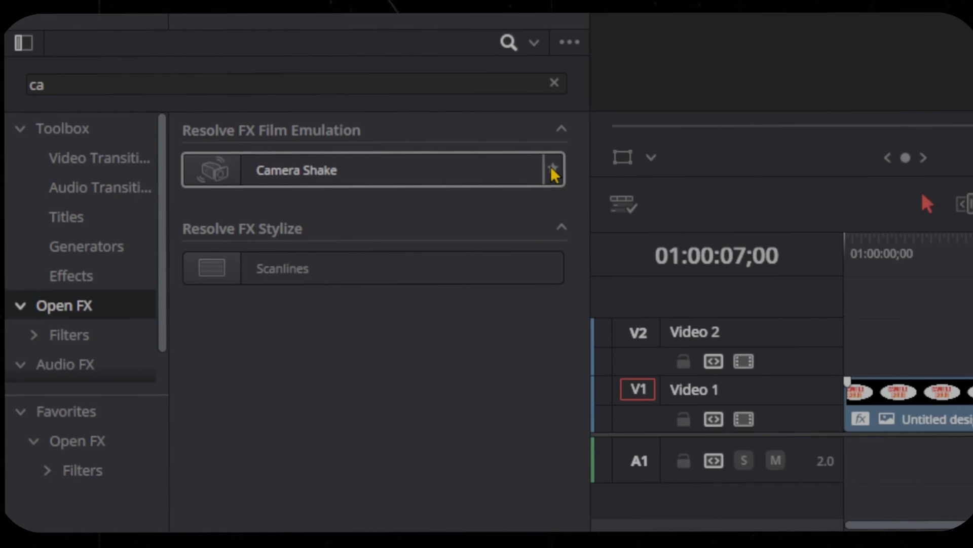
Step: Clear the effects search and show the favorite Open FX effects
left_click(555, 85)
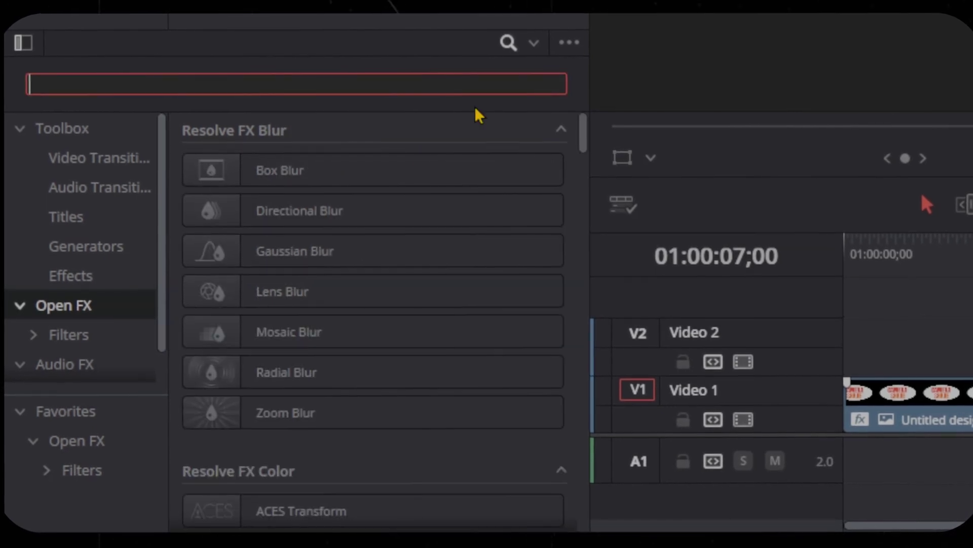
left_click(62, 408)
left_click(75, 437)
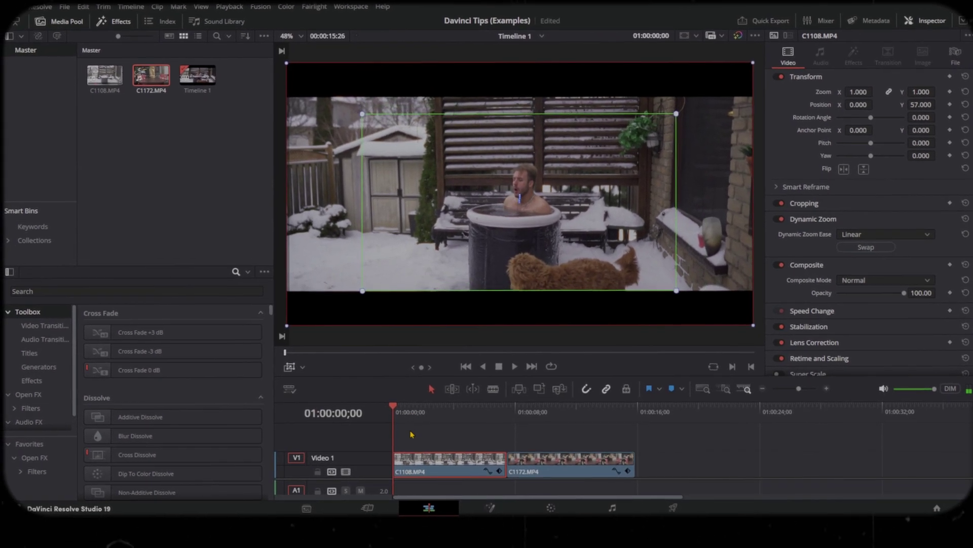
Step: Play back the C1108.MP4 clip to preview its Dynamic Zoom
key("space")
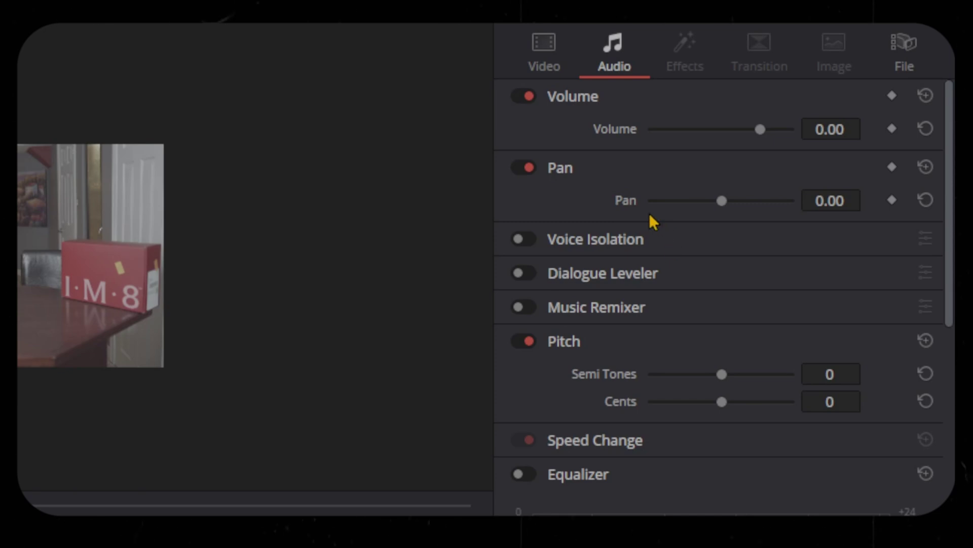
Step: Turn on Voice Isolation for the selected clip's audio
left_click(527, 240)
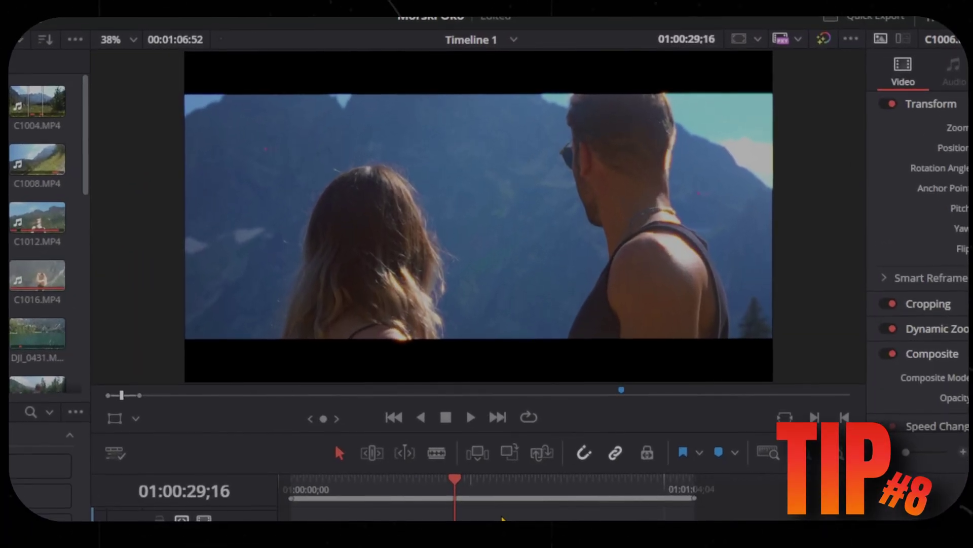
Step: Play back the mountain footage on the timeline from 01:00:29;16
key("space")
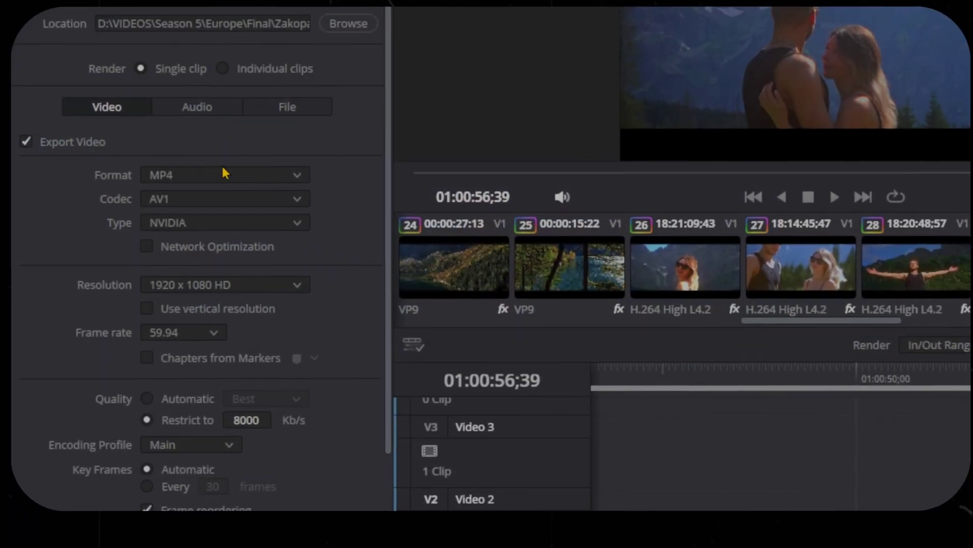
Step: Set the render format to MP4 and the codec to H.264
left_click(225, 173)
left_click(195, 367)
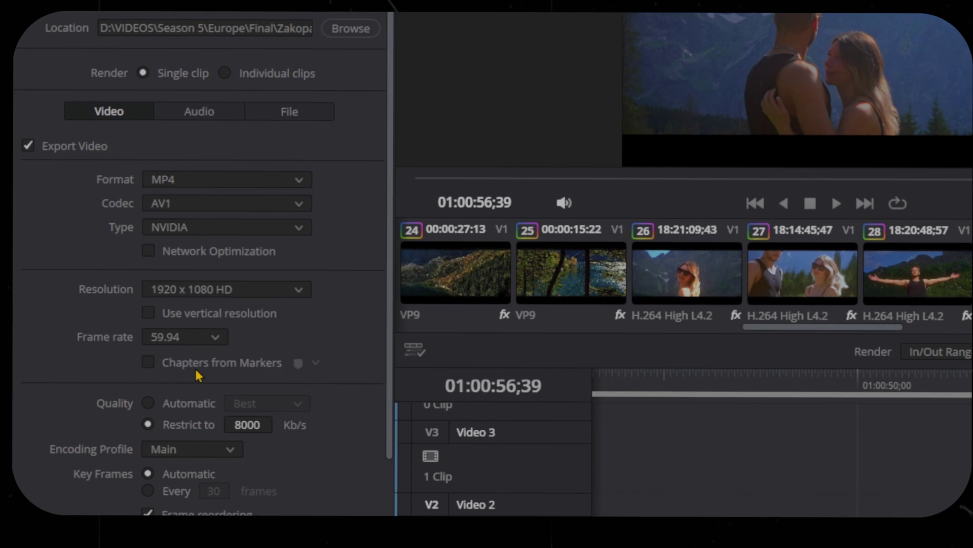
left_click(194, 206)
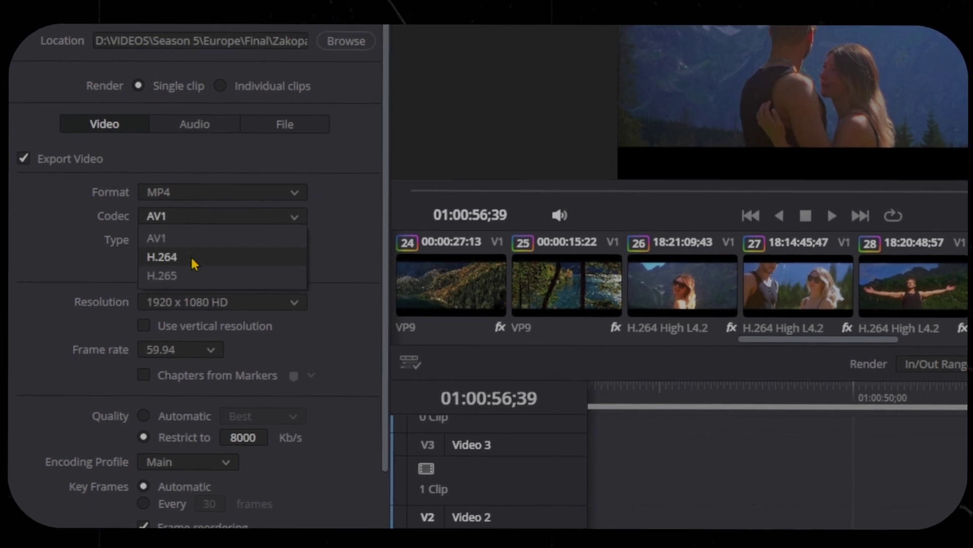
left_click(191, 255)
Step: Set the export resolution to 3840 x 2160 Ultra HD and the frame rate to 59.94
left_click(193, 303)
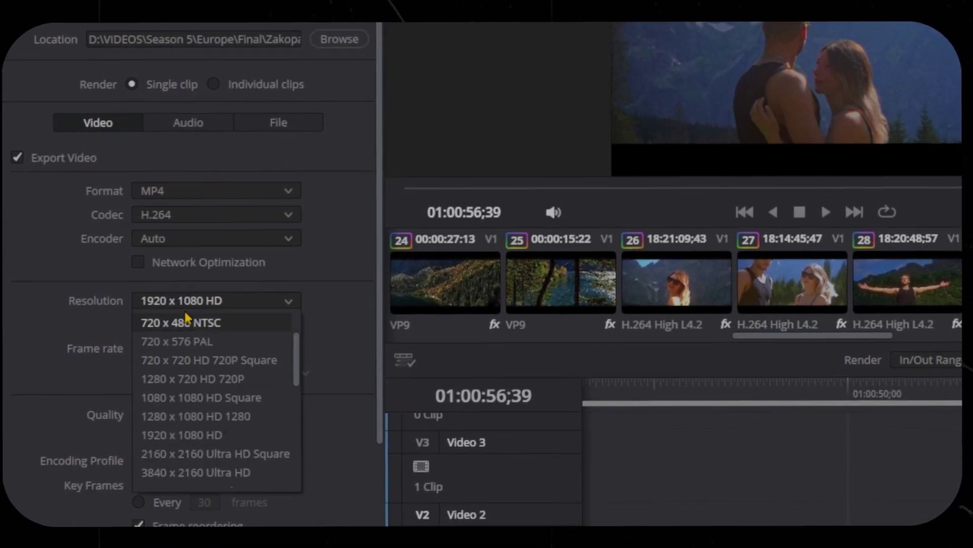
left_click(195, 471)
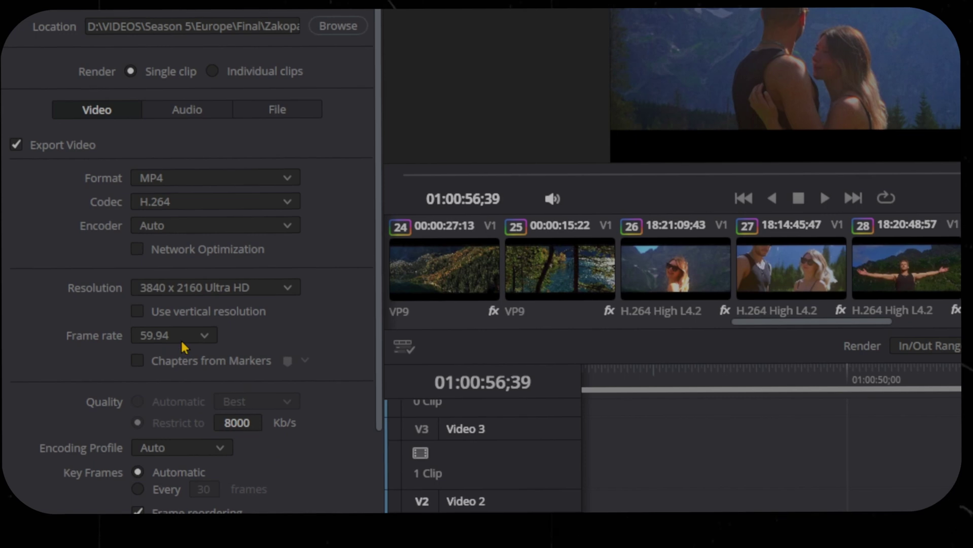
left_click(182, 336)
left_click(183, 355)
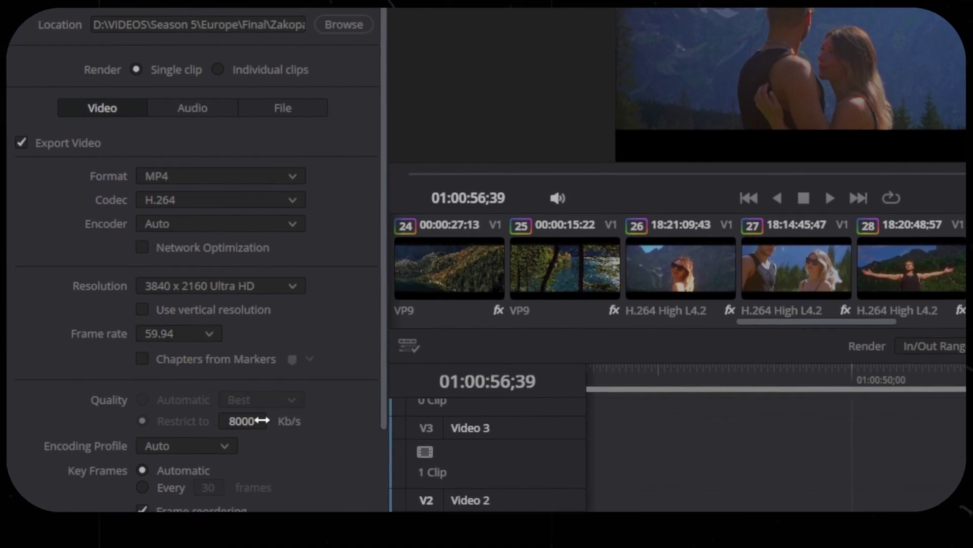
Step: Restrict the export quality to 80000 Kb/s and set the encoding profile to High
double_click(256, 420)
type("80")
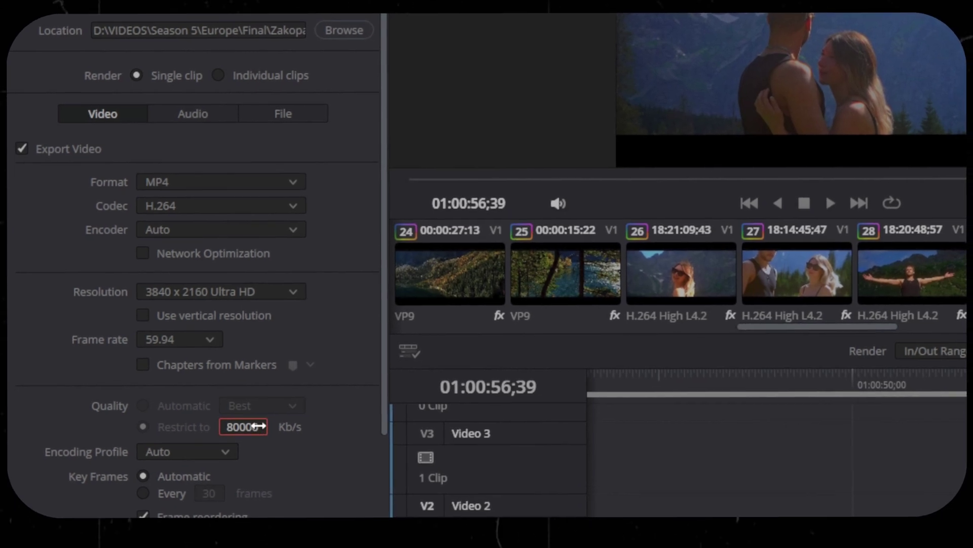
scroll(380, 412, "down", 3)
scroll(203, 246, "down", 2)
left_click(200, 223)
left_click(187, 300)
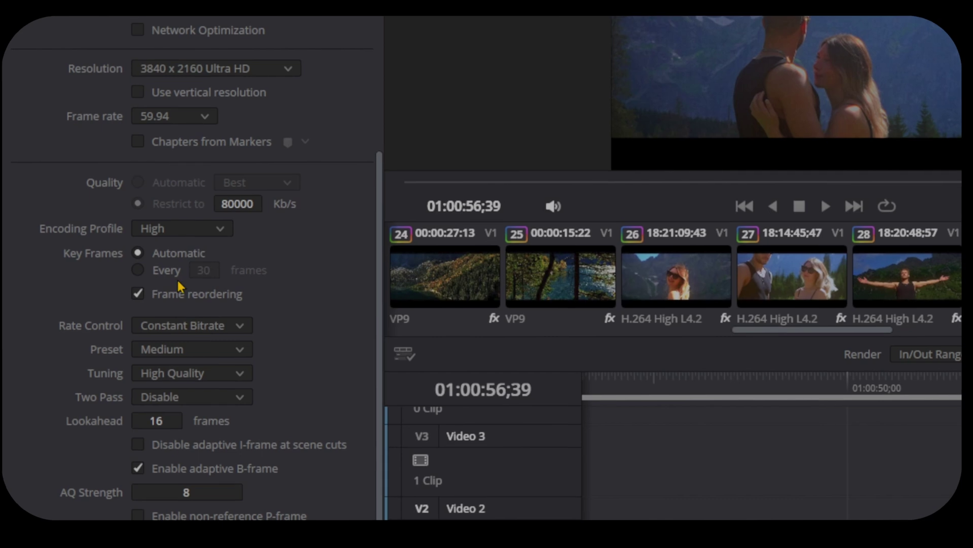
Step: Configure the encoder with Variable Bitrate rate control, the Very Fast preset and Full two-pass encoding
left_click(208, 327)
left_click(209, 370)
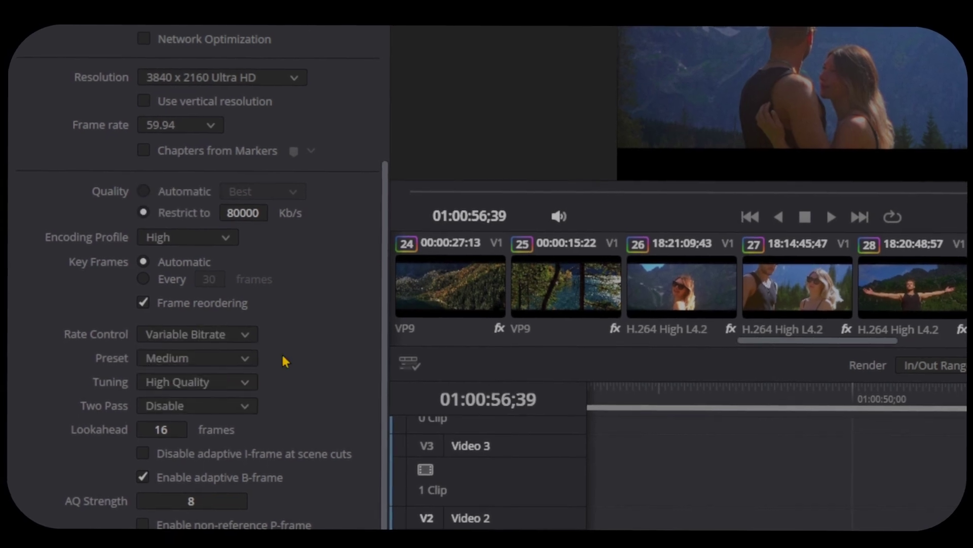
left_click(243, 357)
left_click(203, 377)
left_click(231, 407)
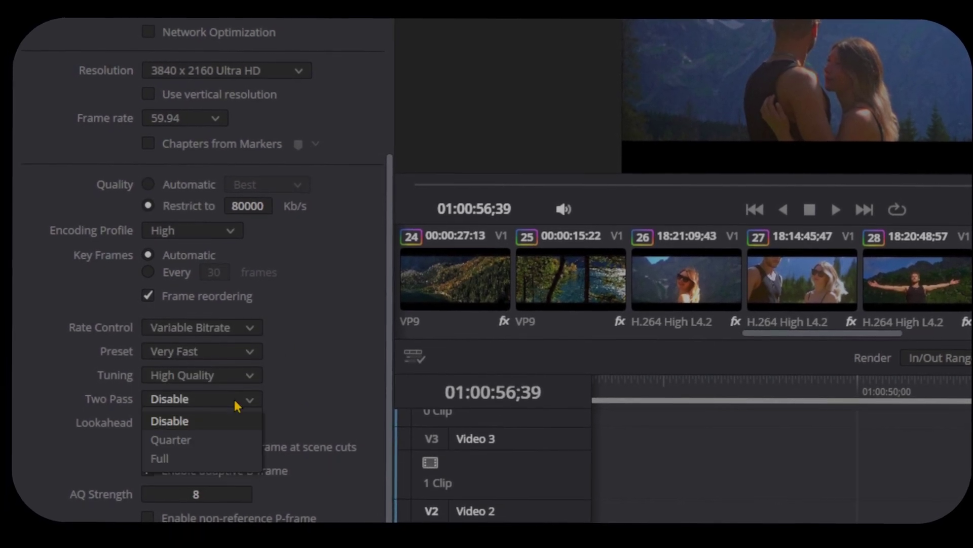
left_click(209, 459)
Step: Set the color space tag in the advanced render settings to Rec.709
scroll(386, 401, "down", 1)
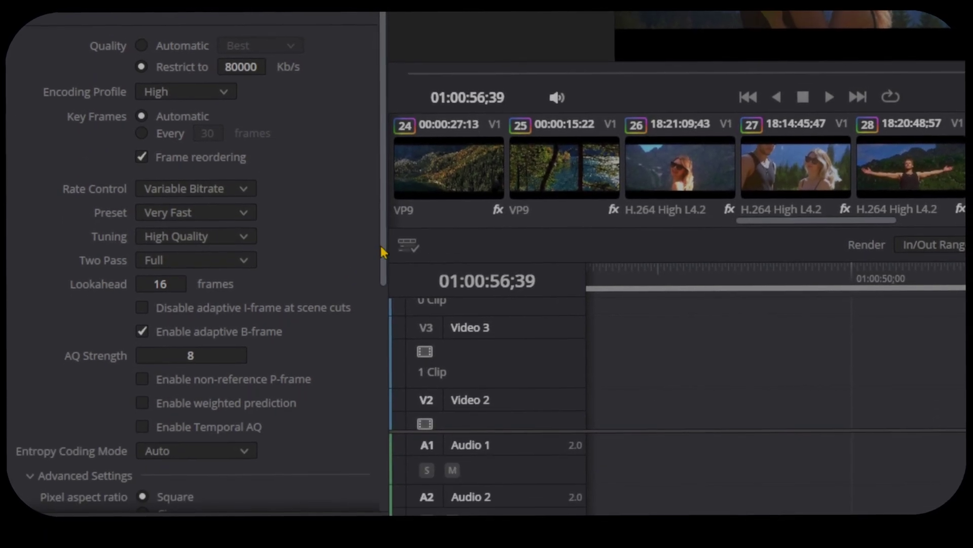
scroll(373, 419, "down", 3)
scroll(365, 385, "down", 5)
left_click(216, 156)
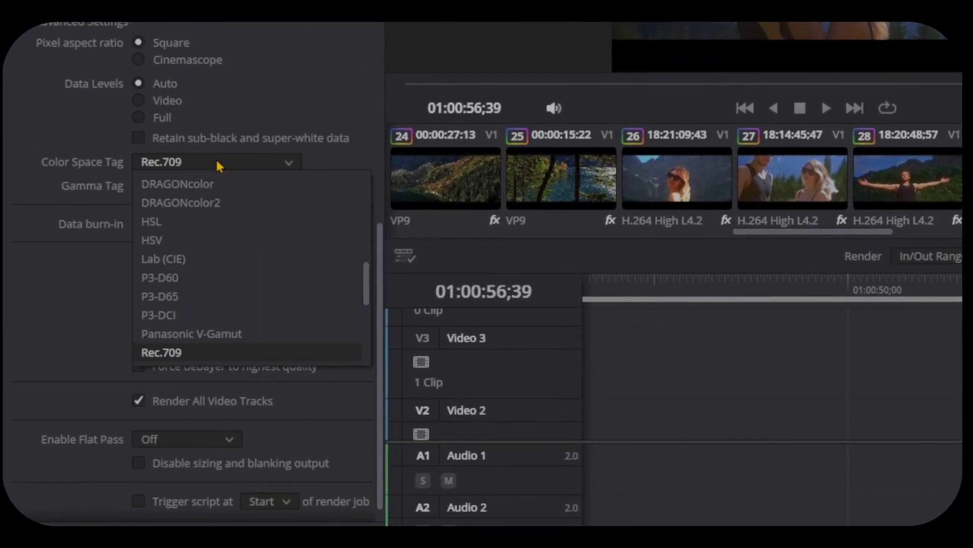
left_click(212, 355)
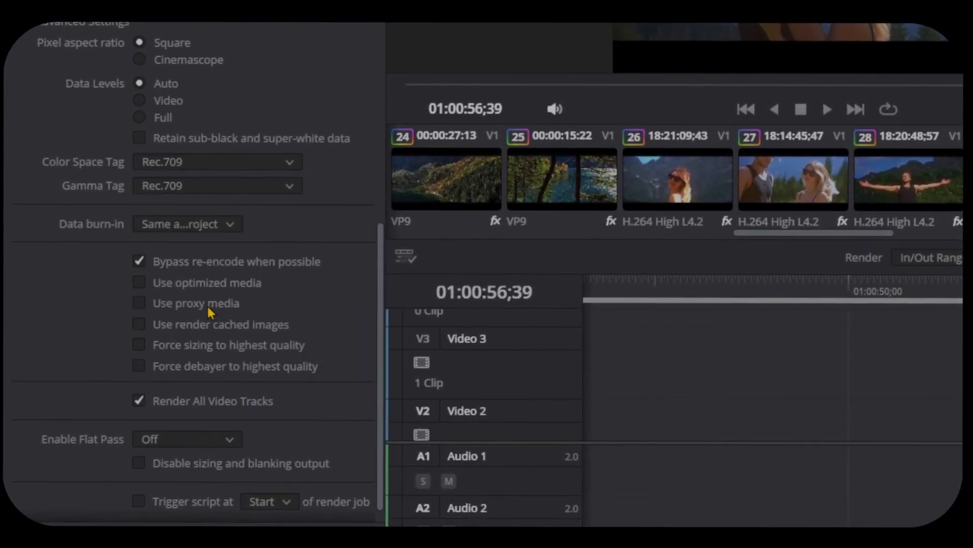
Step: Set the gamma tag in the advanced render settings to Rec.709-A
left_click(207, 183)
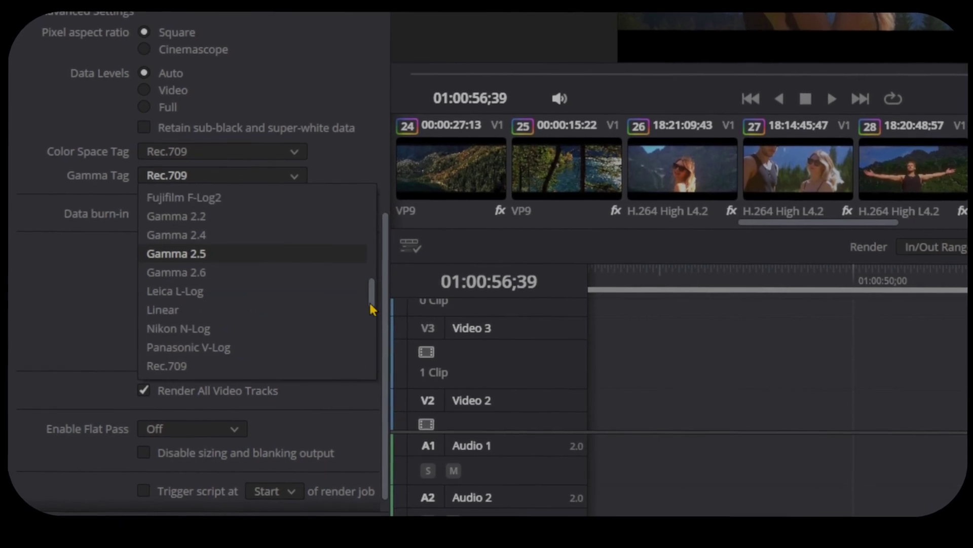
scroll(373, 310, "down", 2)
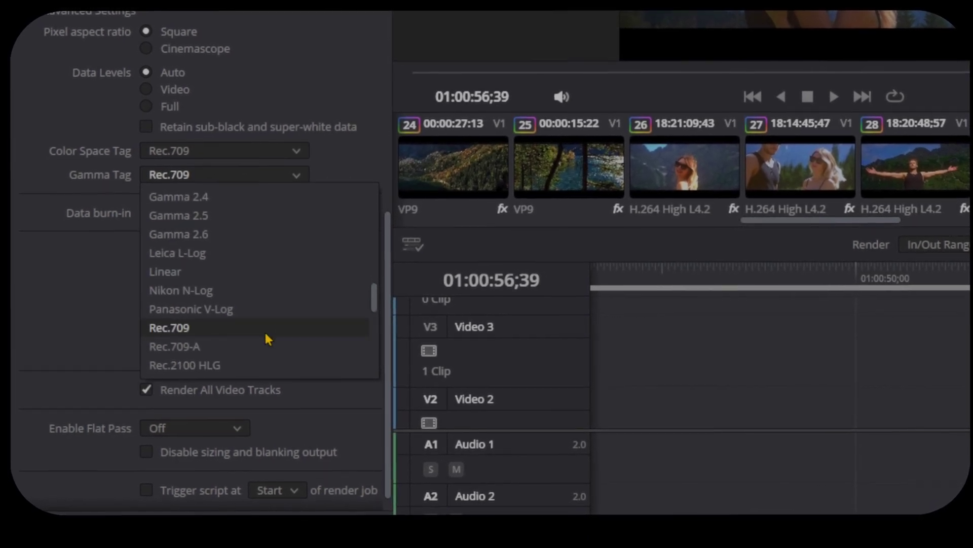
left_click(241, 348)
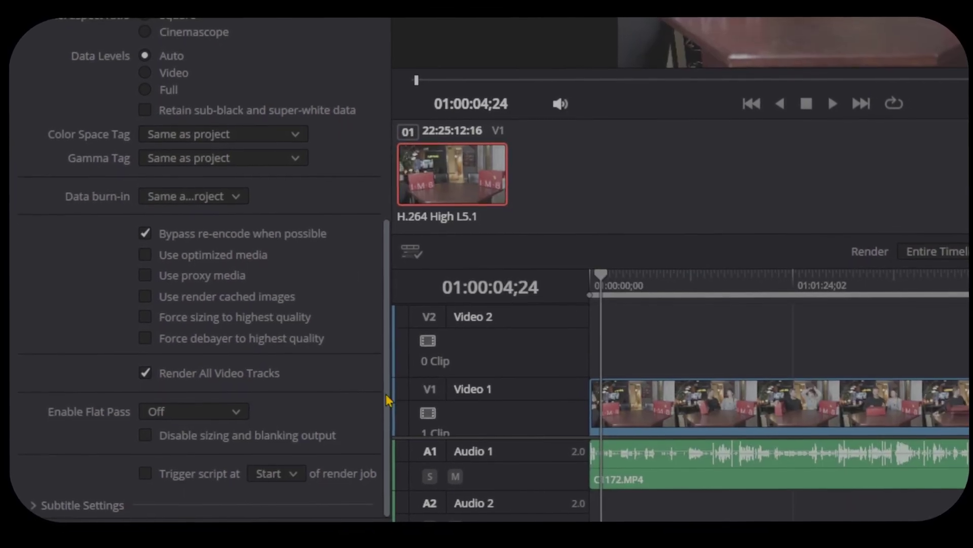
Step: Restrict the export quality of the vertical 1080 x 1920 video to 2000 Kb/s
left_click_drag(386, 394, 394, 26)
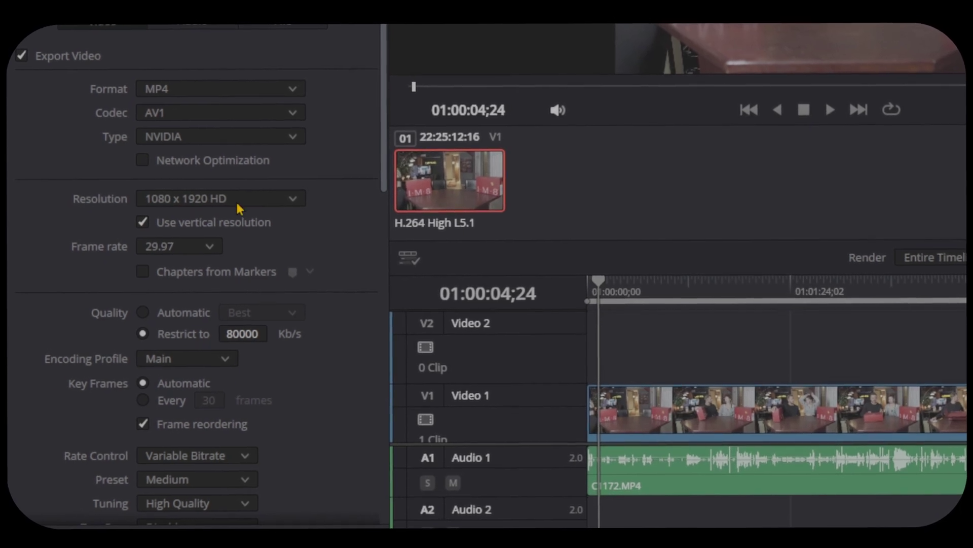
left_click_drag(387, 183, 384, 246)
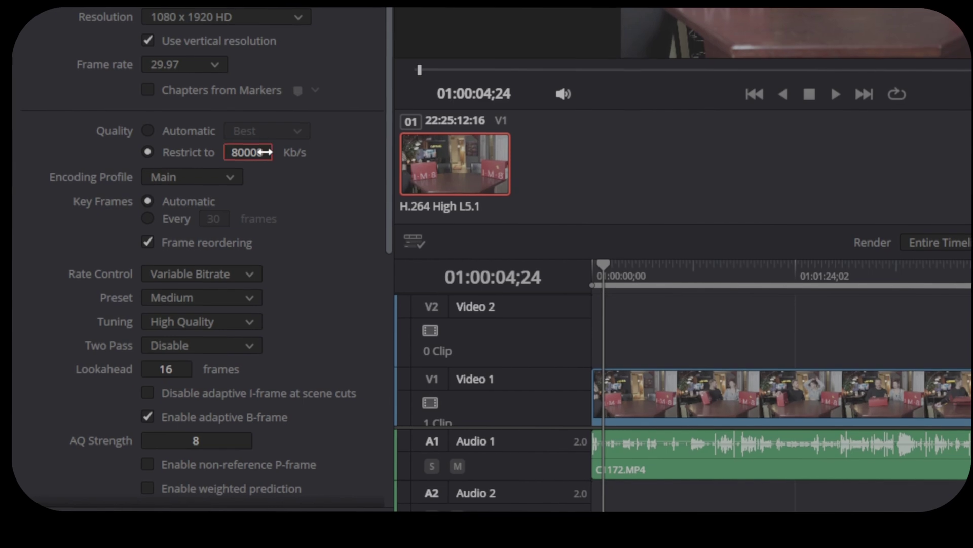
type("2000")
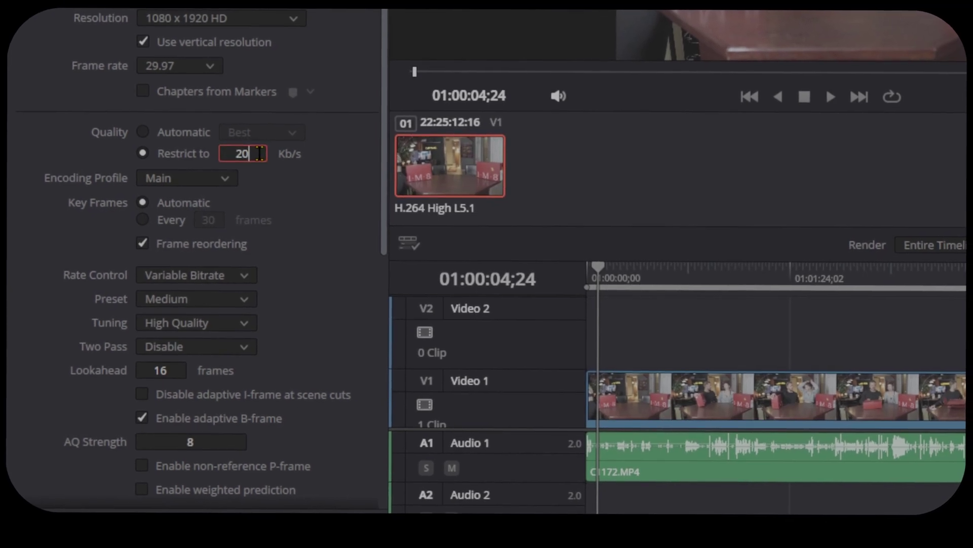